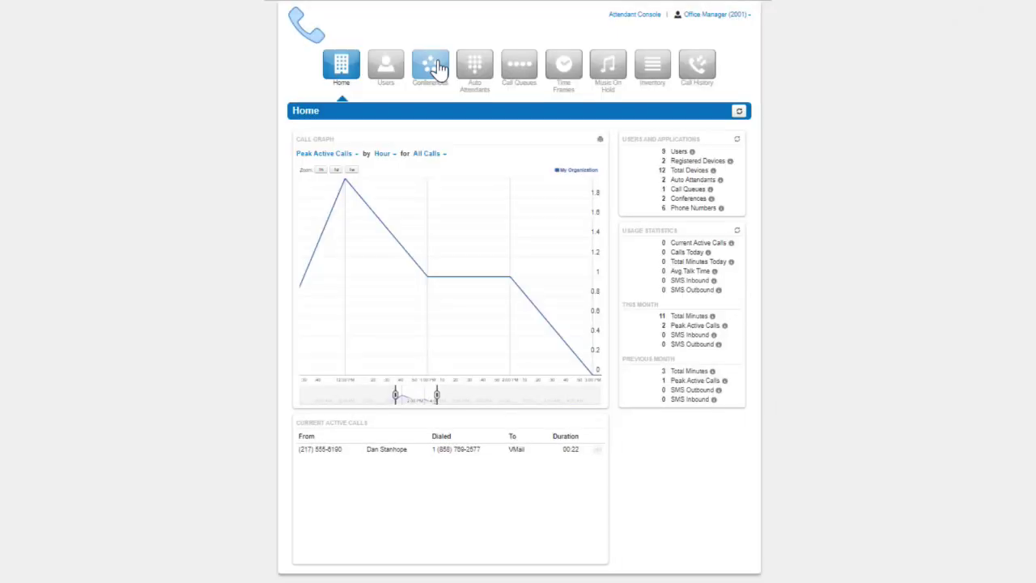
# - Show the Conferences page listing the Sales (2000) and Support (2100) conference bridges
pyautogui.click(435, 63)
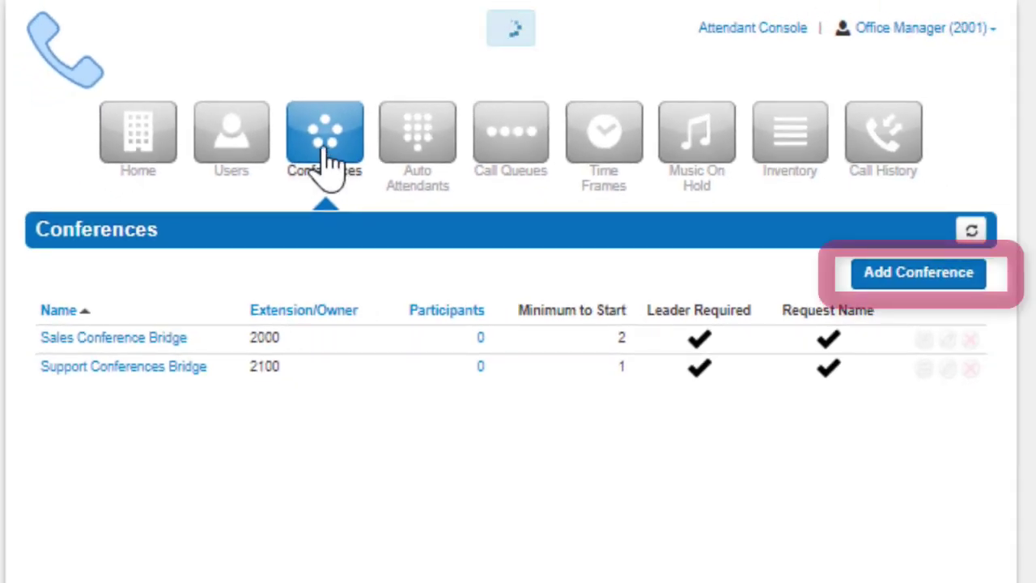
# - Add a dedicated conference bridge named 'Billing Dedicated Conference Bridge'
pyautogui.click(896, 276)
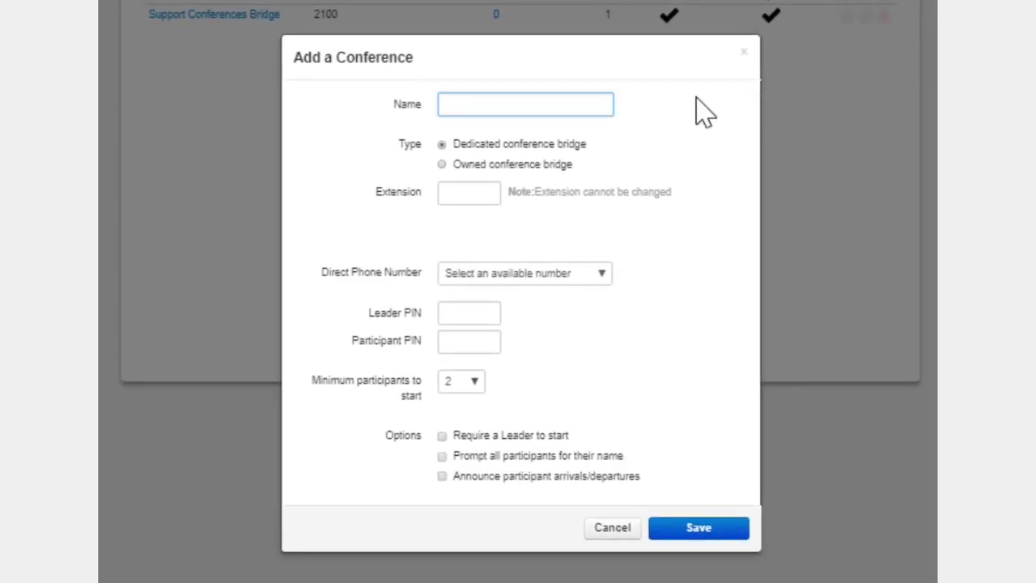
pyautogui.write('Billing ')
pyautogui.write('Dedic')
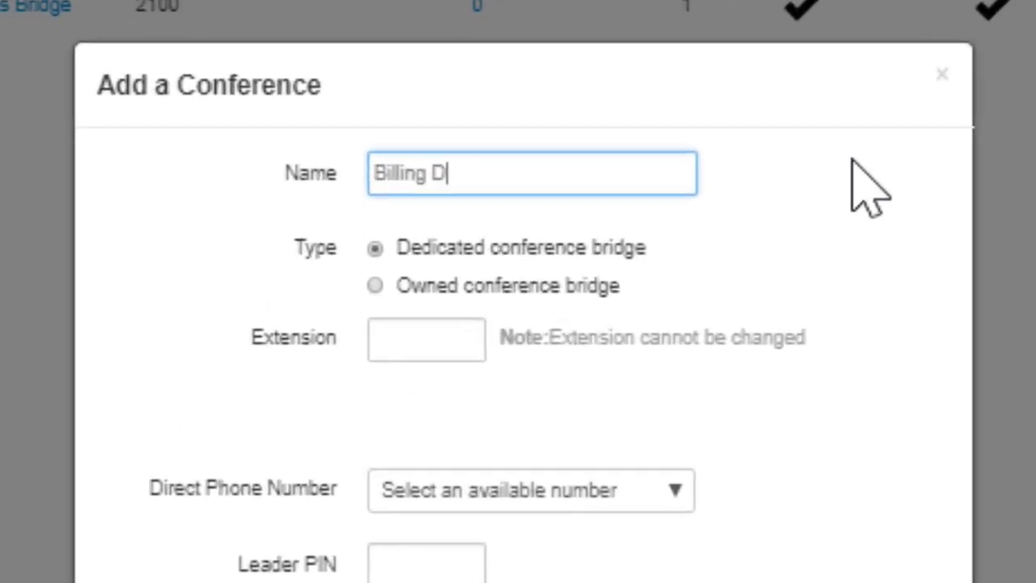
pyautogui.write('ated Con')
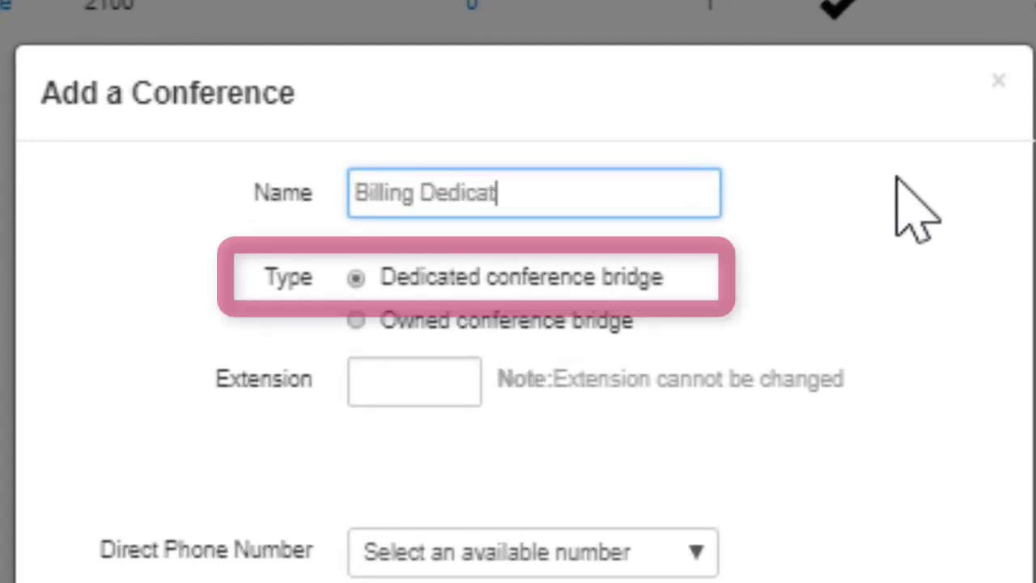
pyautogui.write('feren')
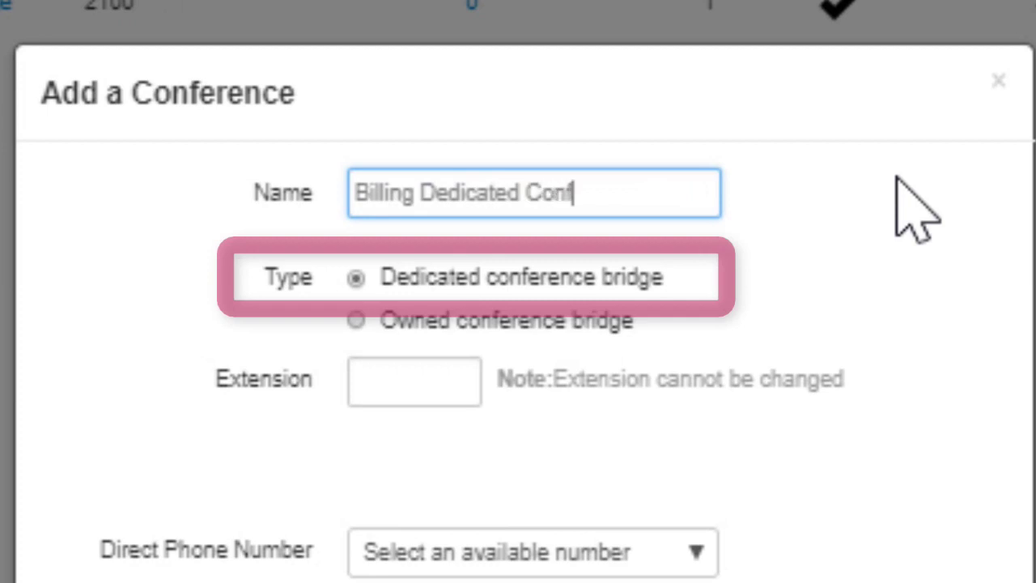
pyautogui.write('ce ')
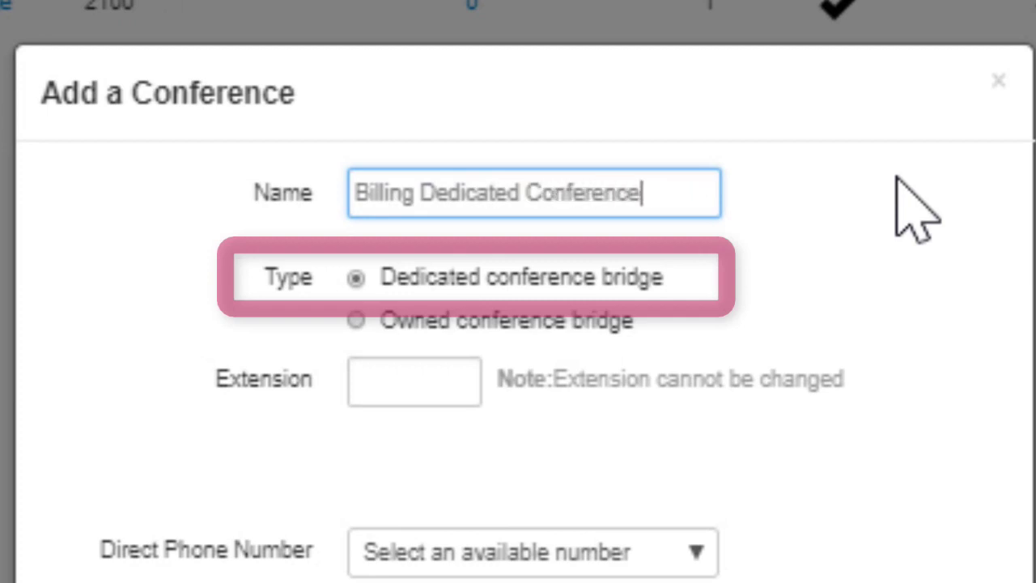
pyautogui.write('Bridge')
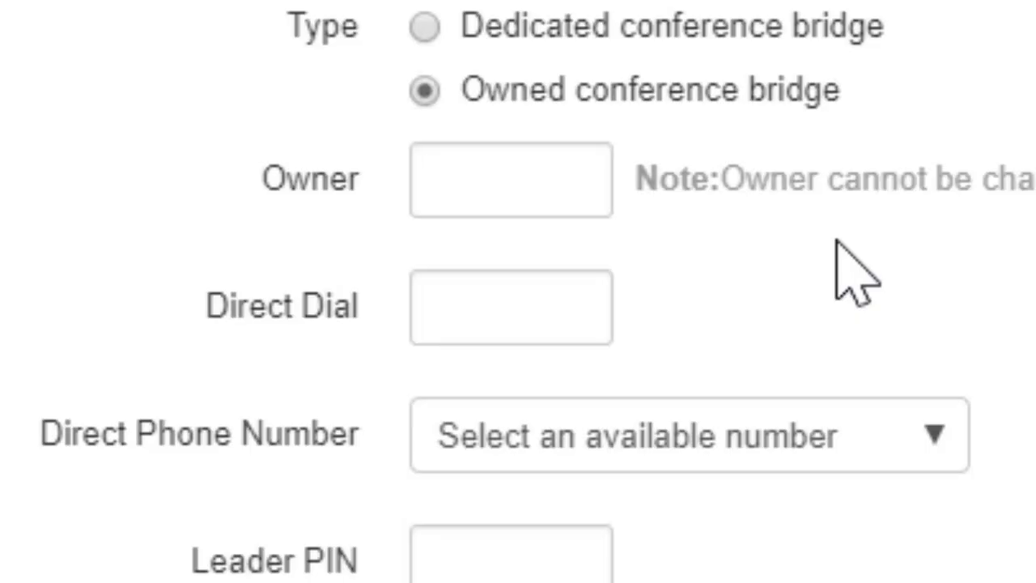
# - Set owner 1000 and Direct Dial 2111, then choose from the available direct phone numbers
pyautogui.click(551, 193)
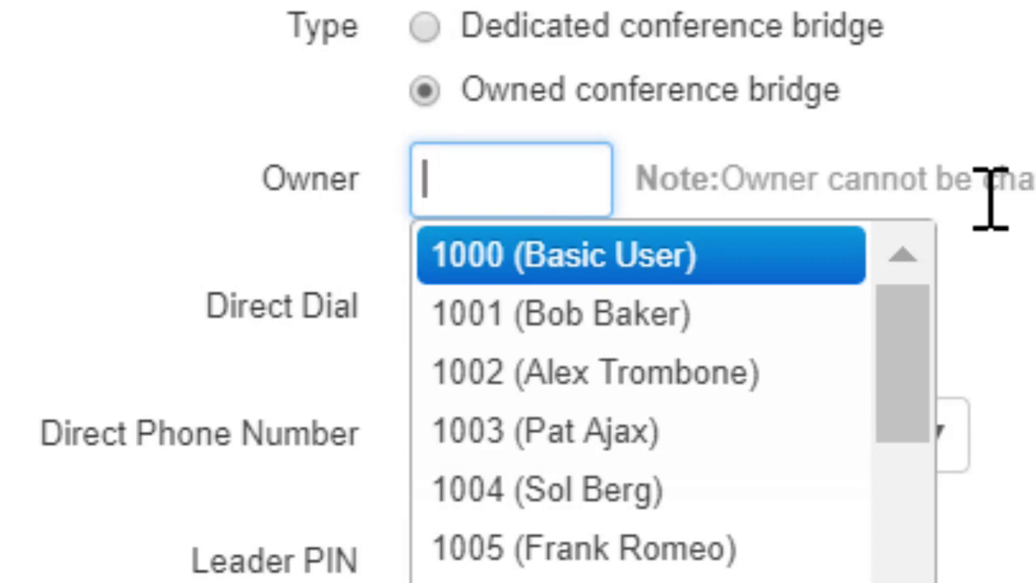
pyautogui.press('Tab')
pyautogui.write('21')
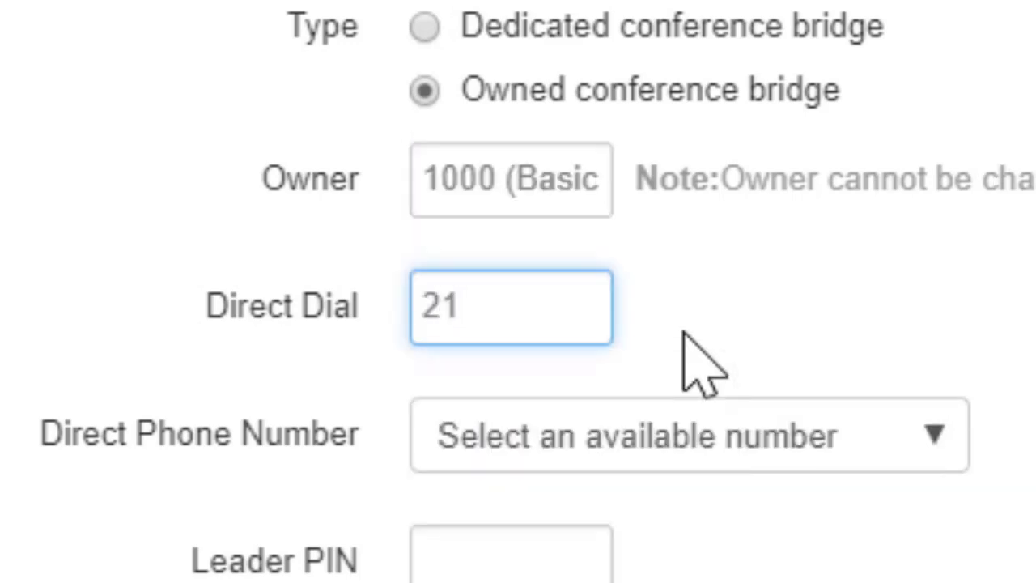
pyautogui.write('11')
pyautogui.click(958, 440)
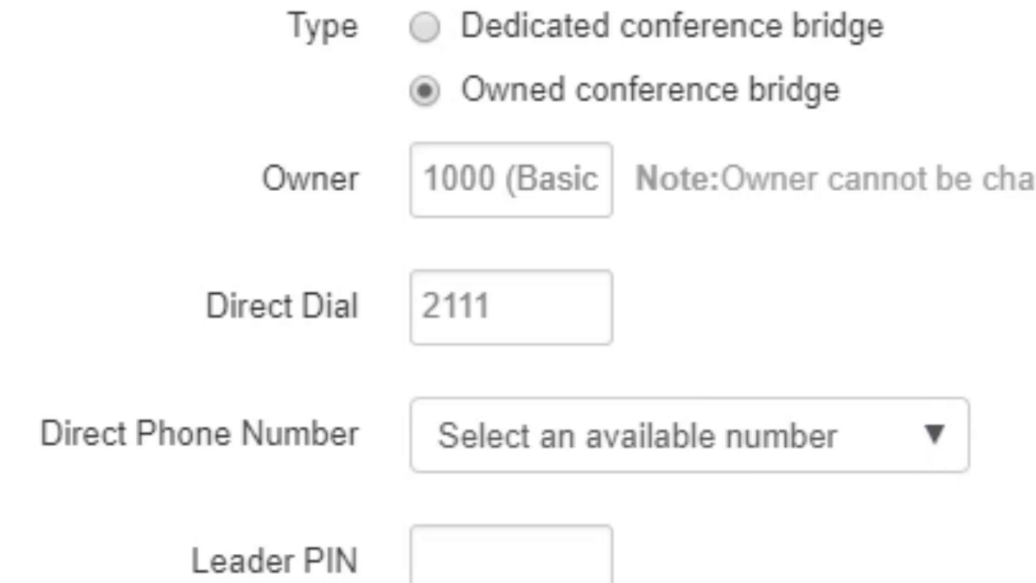
pyautogui.click(567, 267)
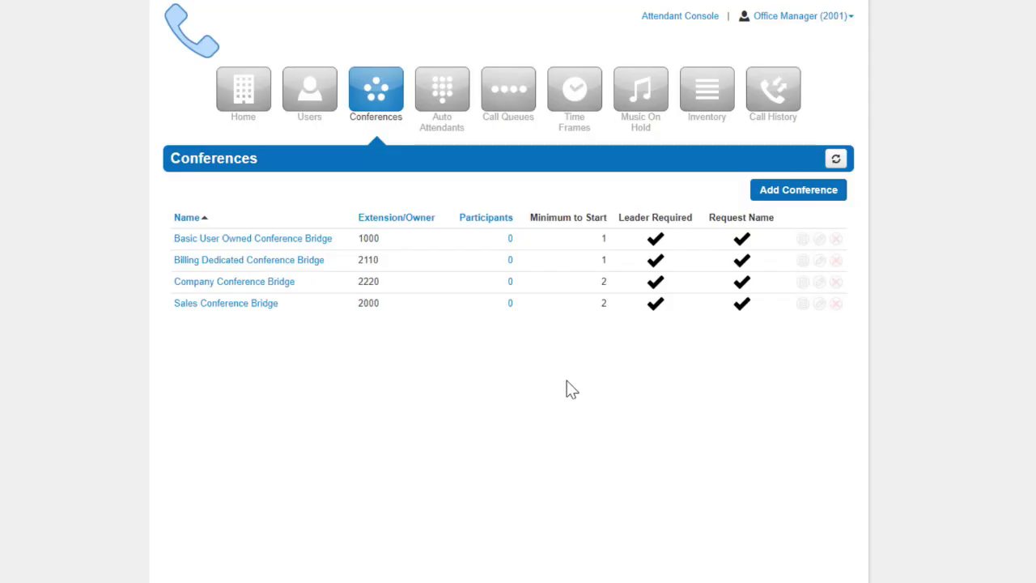
pyautogui.click(710, 112)
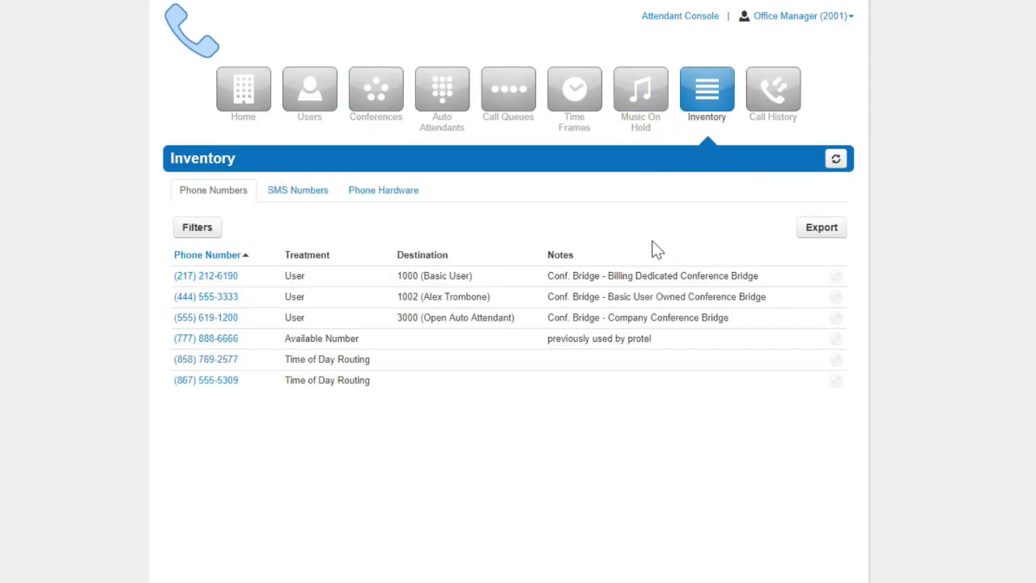
pyautogui.click(837, 318)
pyautogui.click(364, 282)
pyautogui.click(375, 371)
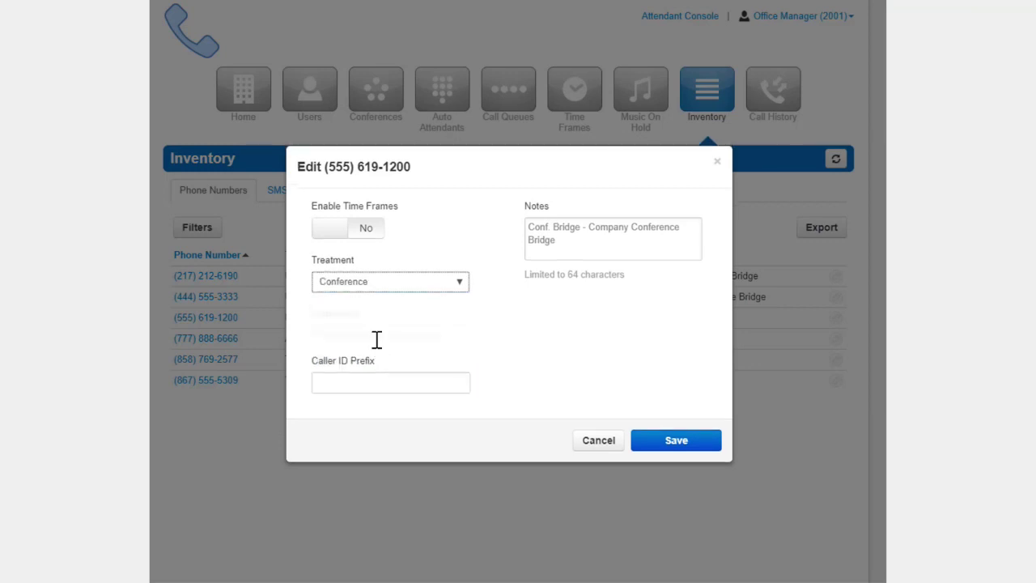
pyautogui.click(377, 335)
pyautogui.press('Down')
pyautogui.press('Return')
pyautogui.click(683, 439)
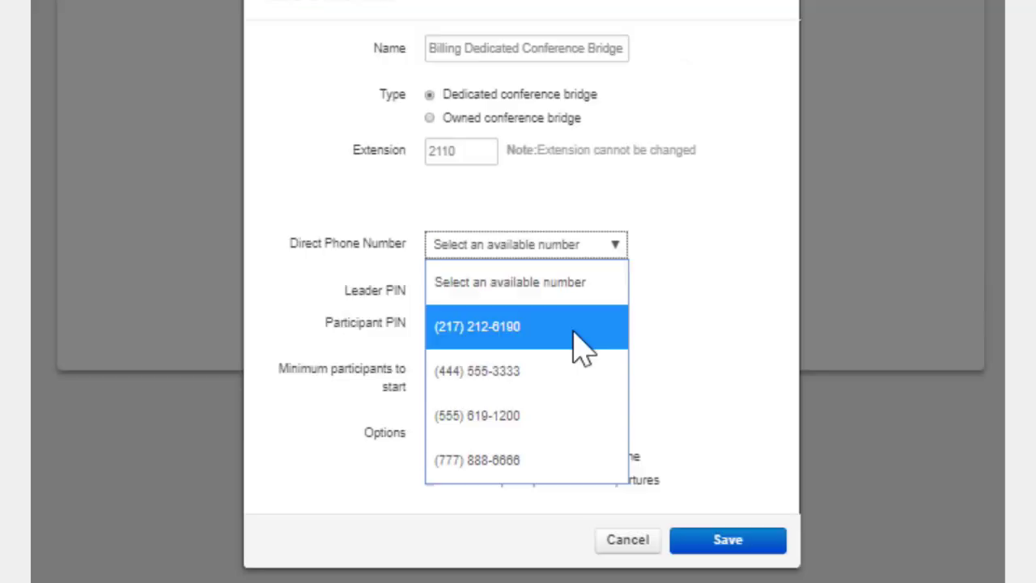
pyautogui.click(575, 332)
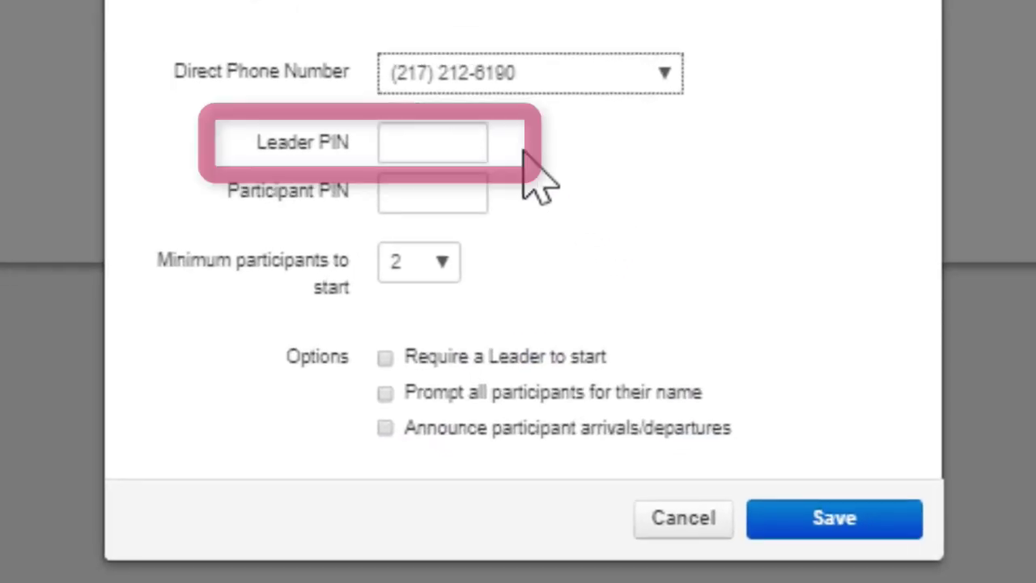
pyautogui.click(420, 142)
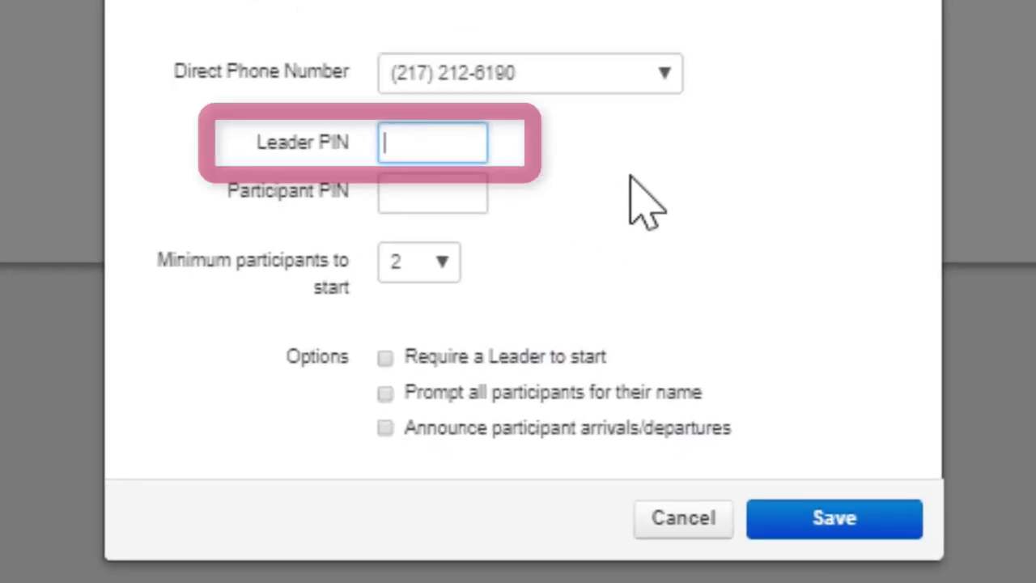
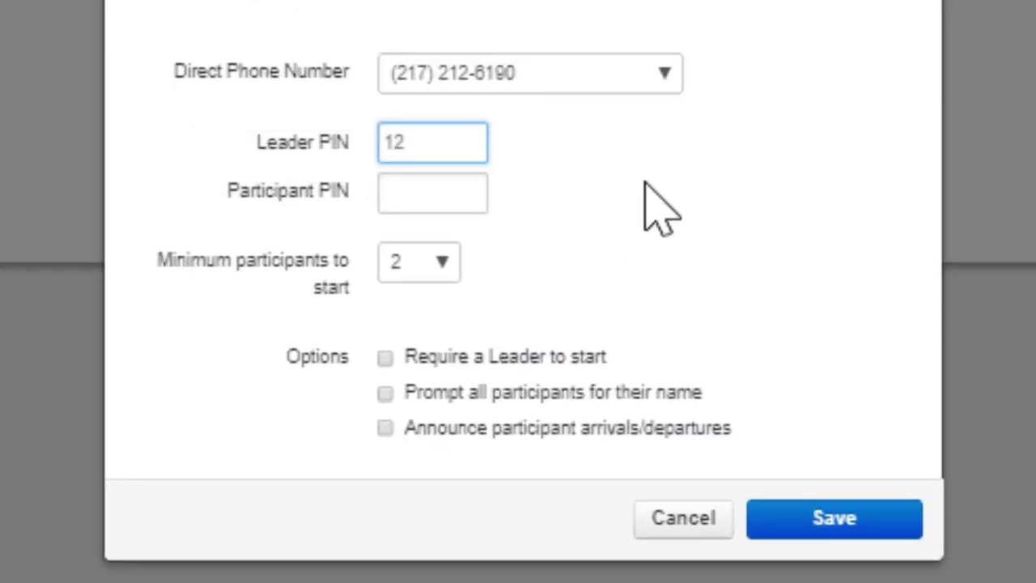
pyautogui.click(456, 191)
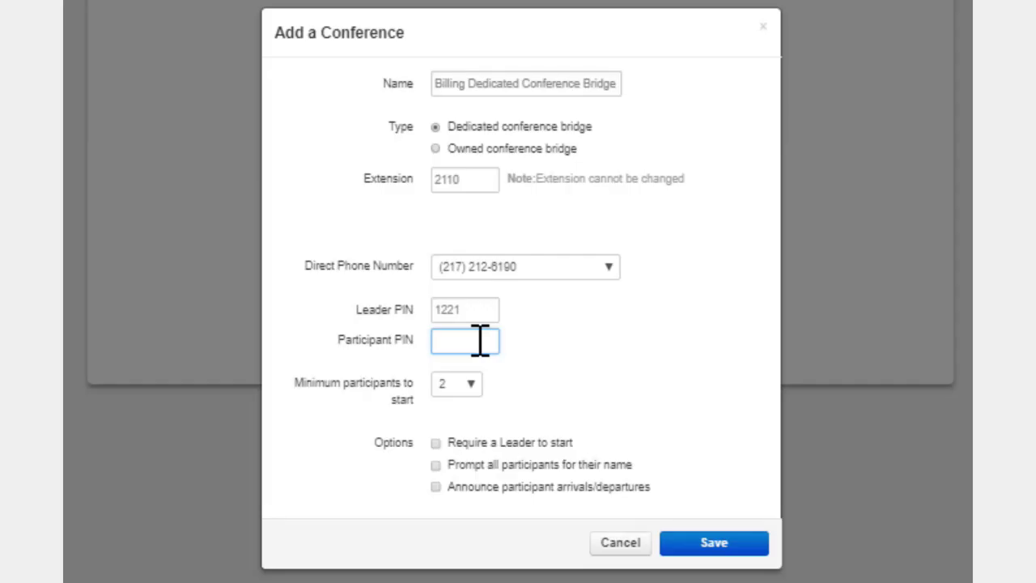
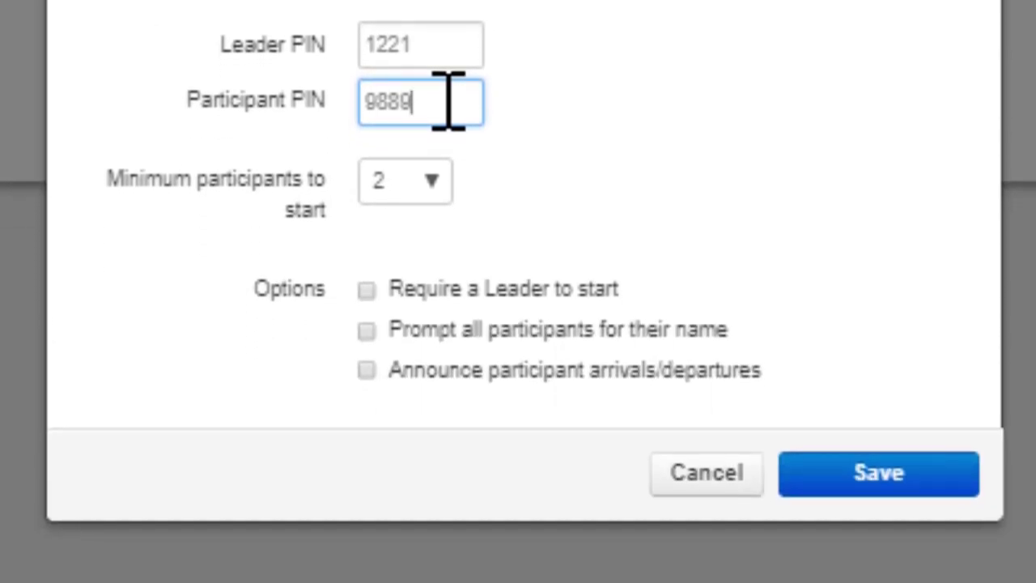
# - Set minimum participants to 1 and enable leader required, name prompts and arrival/departure announcements
pyautogui.click(411, 181)
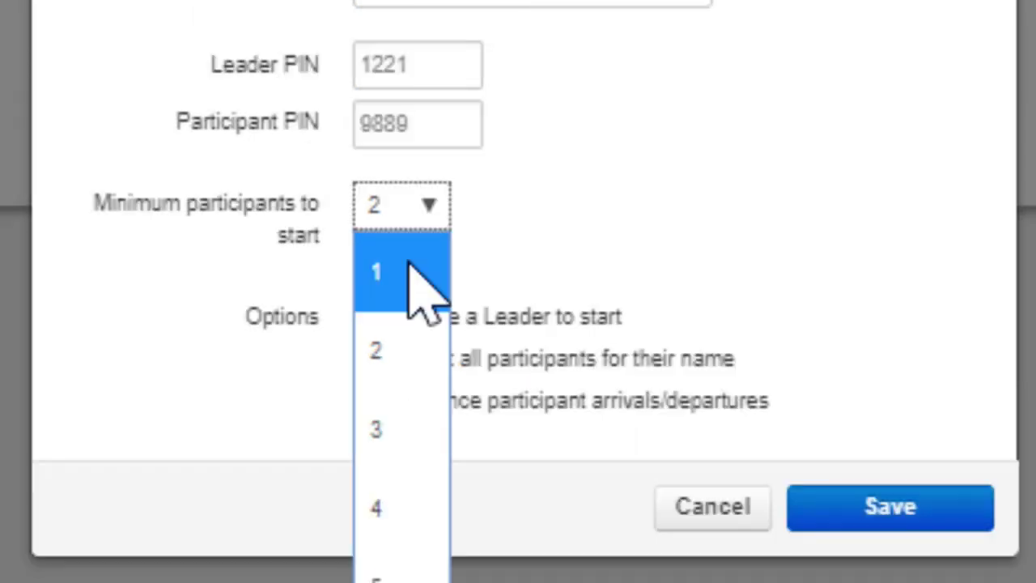
pyautogui.click(423, 164)
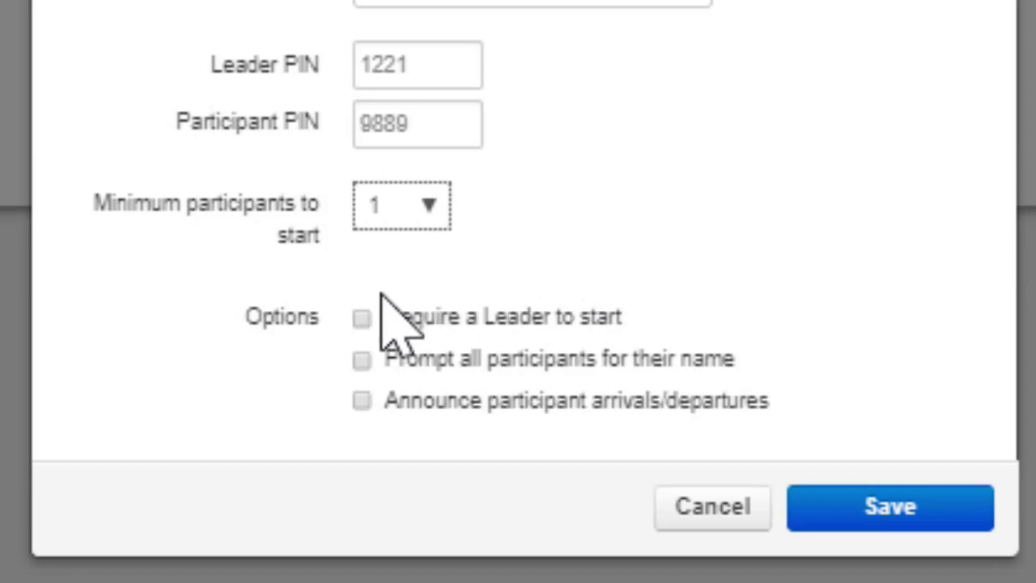
pyautogui.click(362, 319)
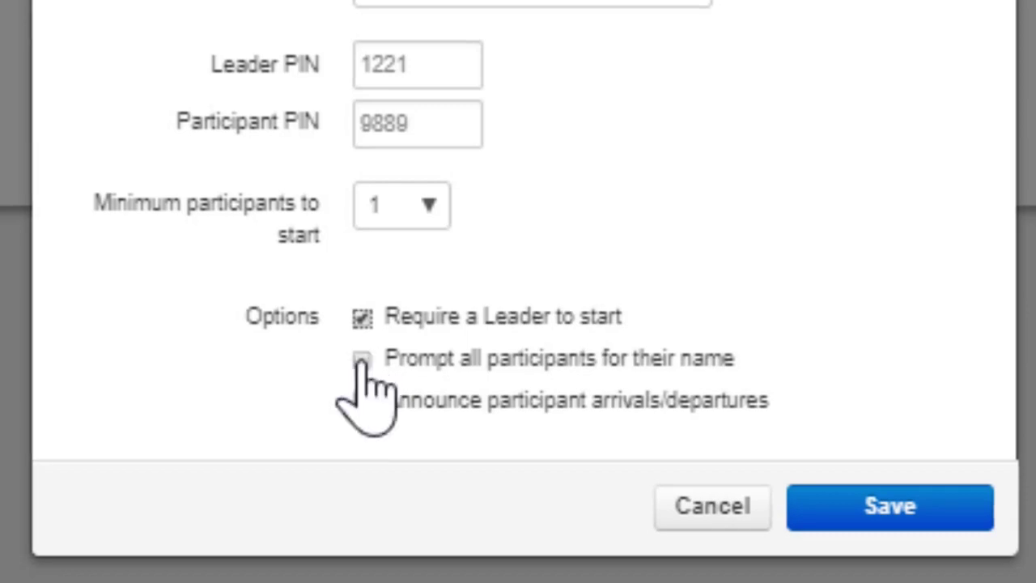
pyautogui.click(362, 362)
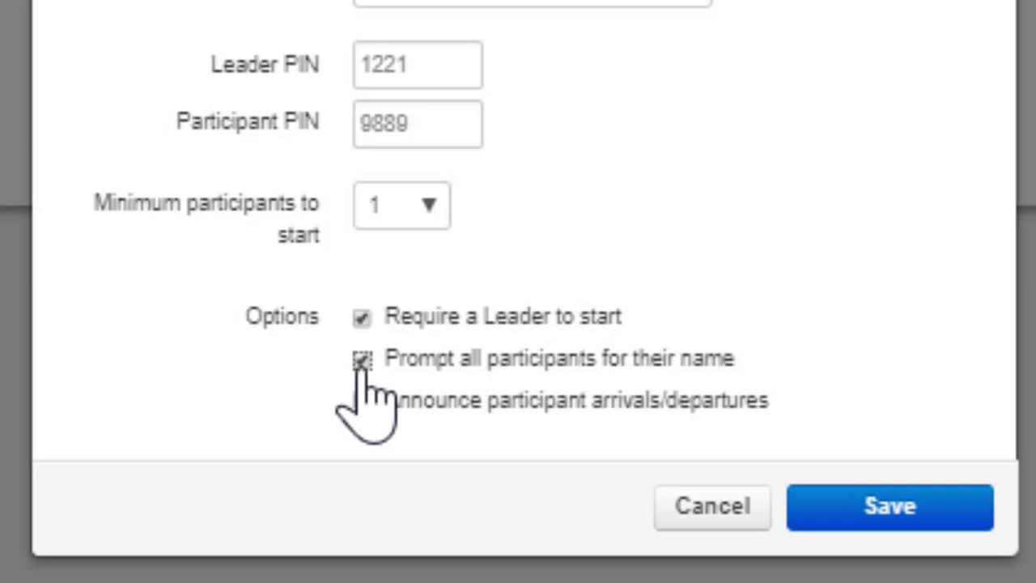
pyautogui.click(362, 400)
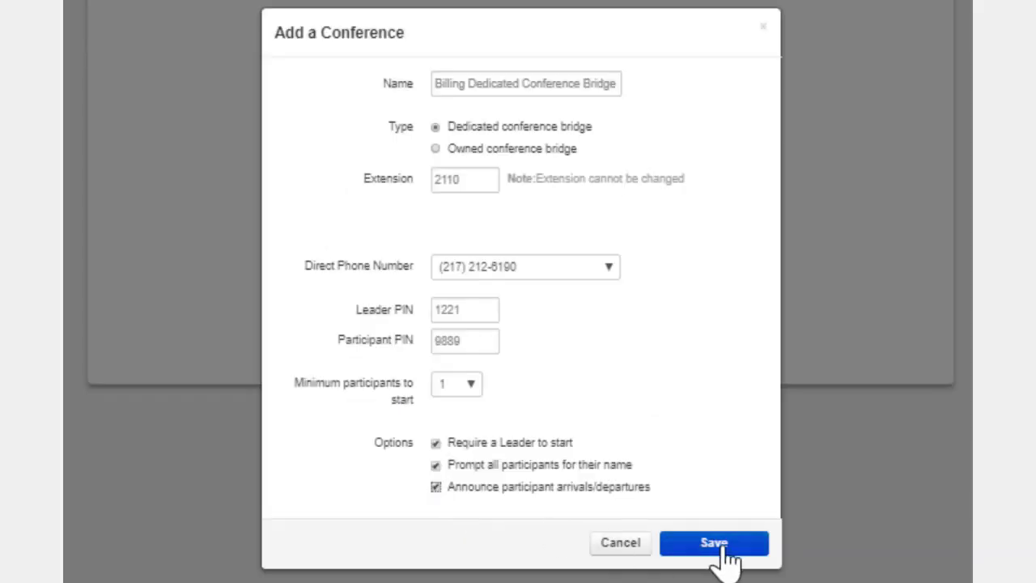
# - Save the new Billing Dedicated Conference Bridge from the Add a Conference form
pyautogui.click(726, 547)
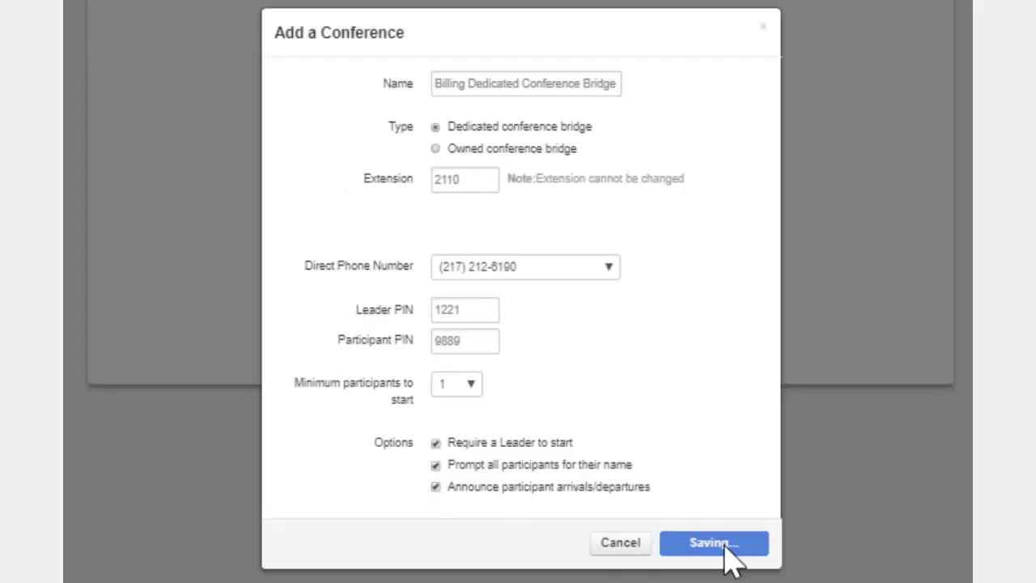